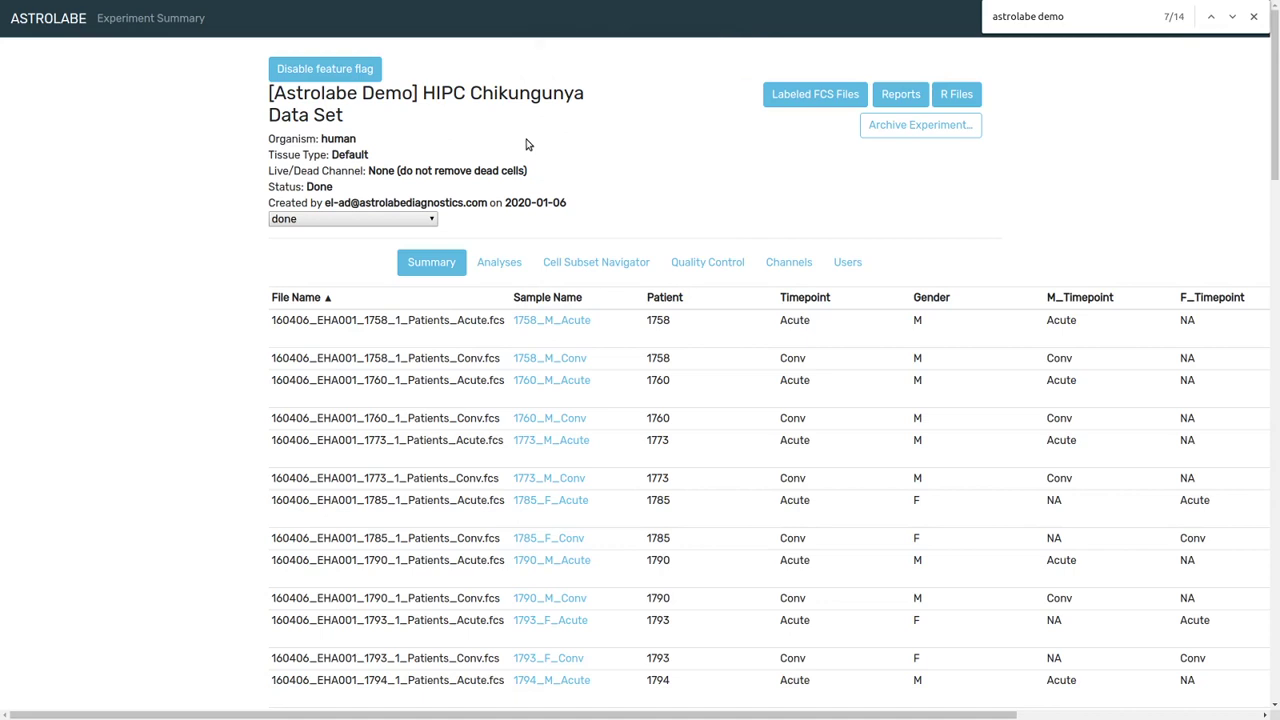
Point out 'Chikungunya', the Acute and Conv timepoints, then switch to the Cell Subset Navigator
double_click(520, 95)
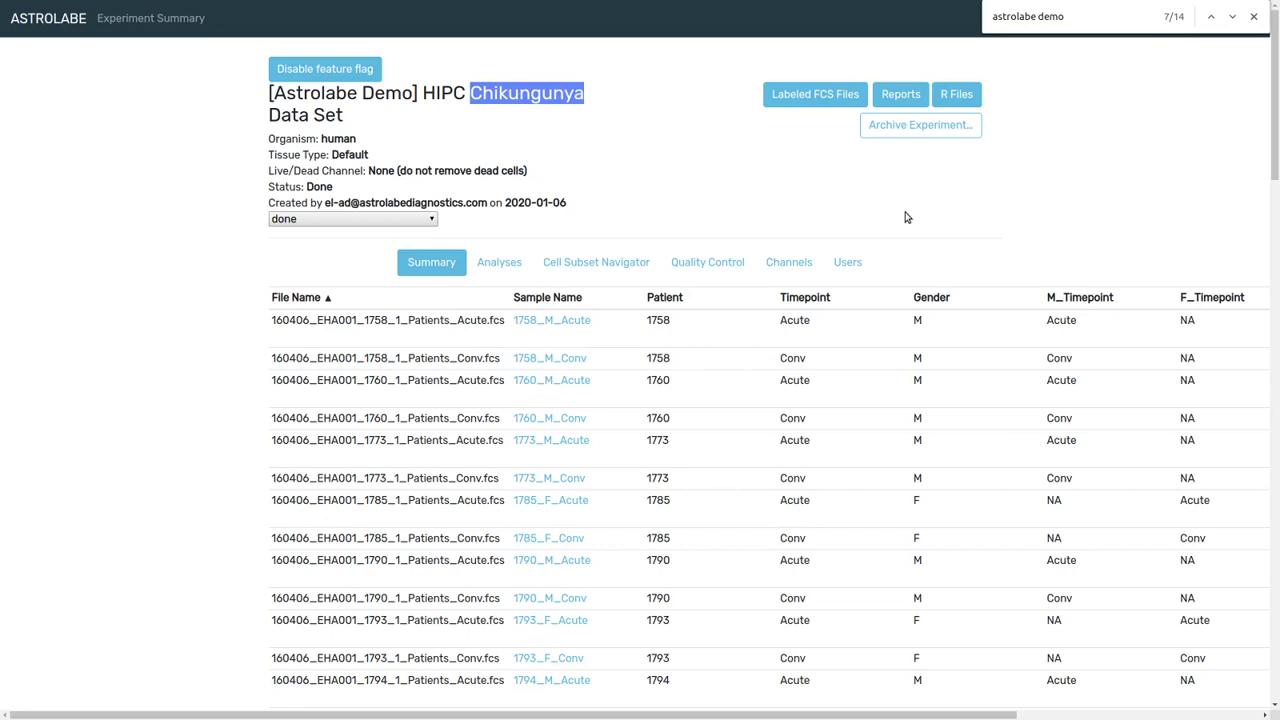
double_click(804, 320)
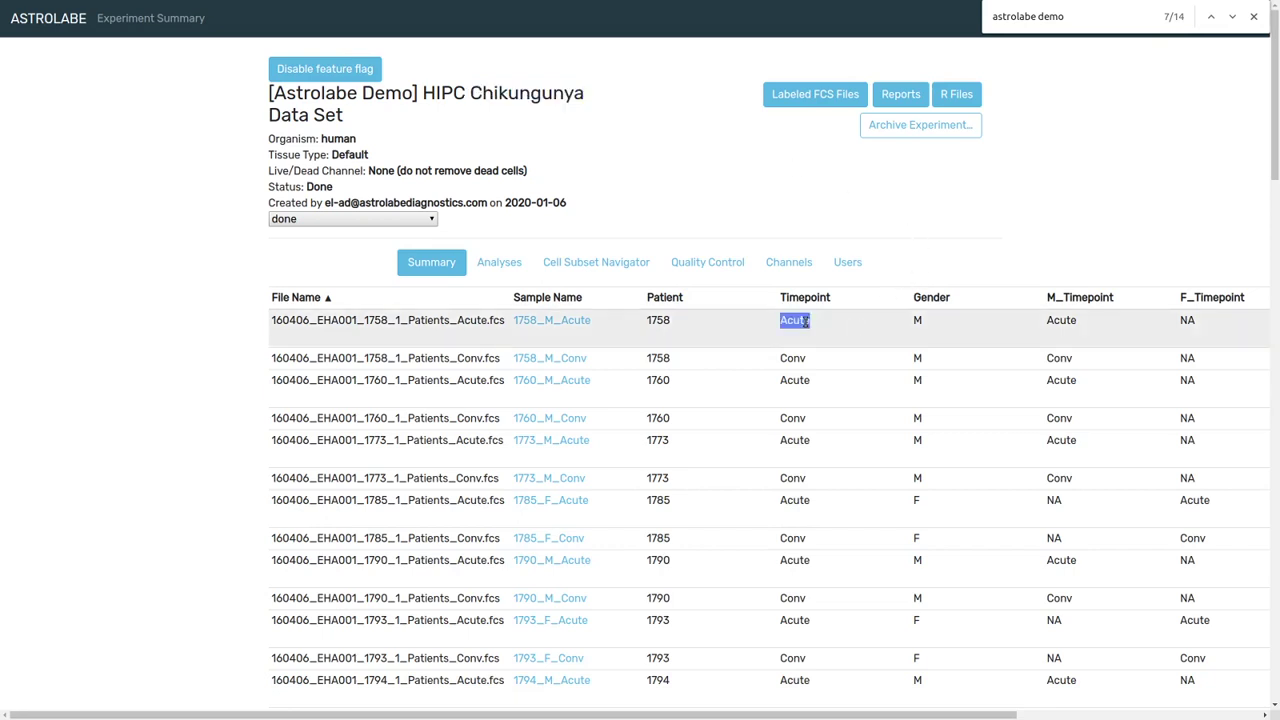
double_click(800, 359)
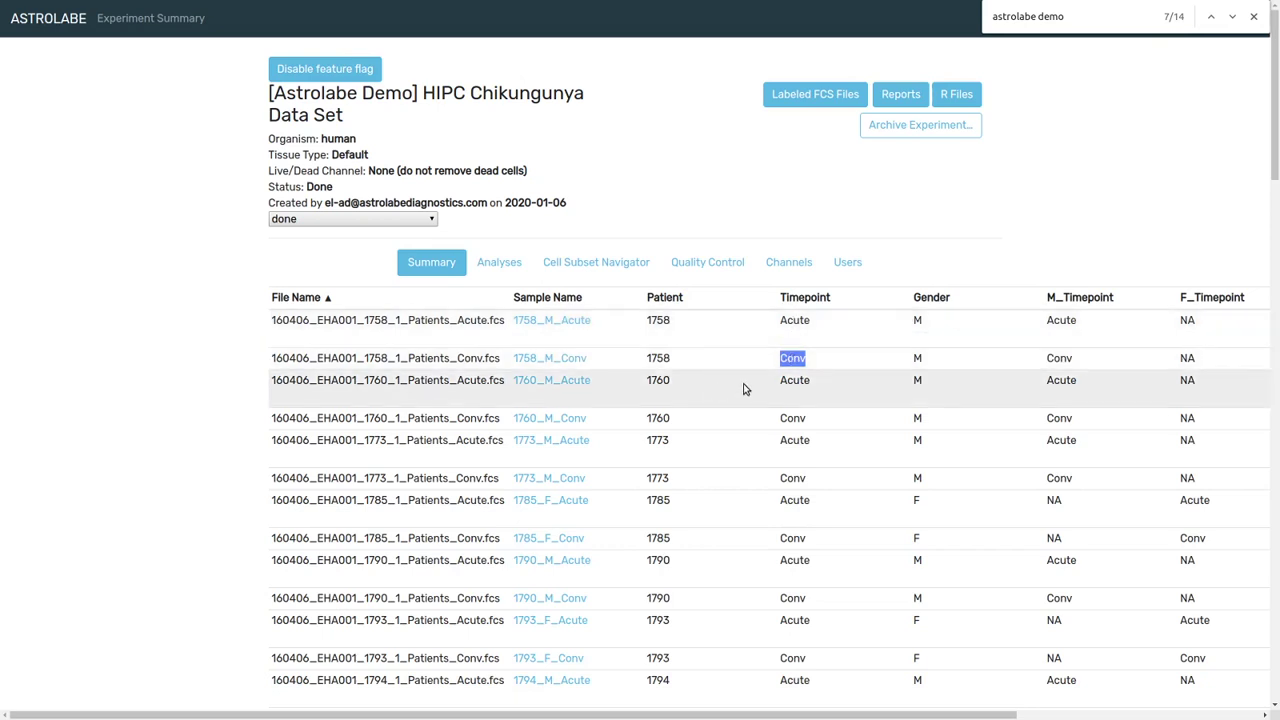
left_click(619, 264)
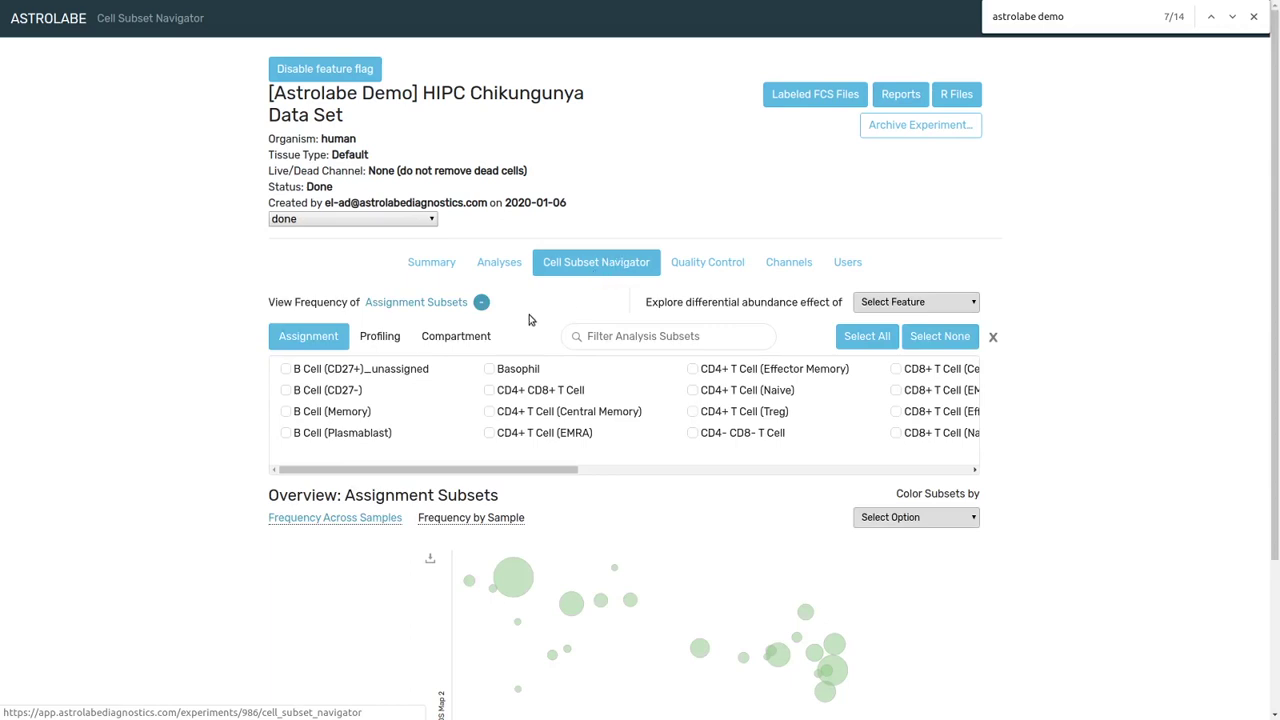
Show Compartment Subsets and explore differential abundance by Timepoint
left_click(465, 343)
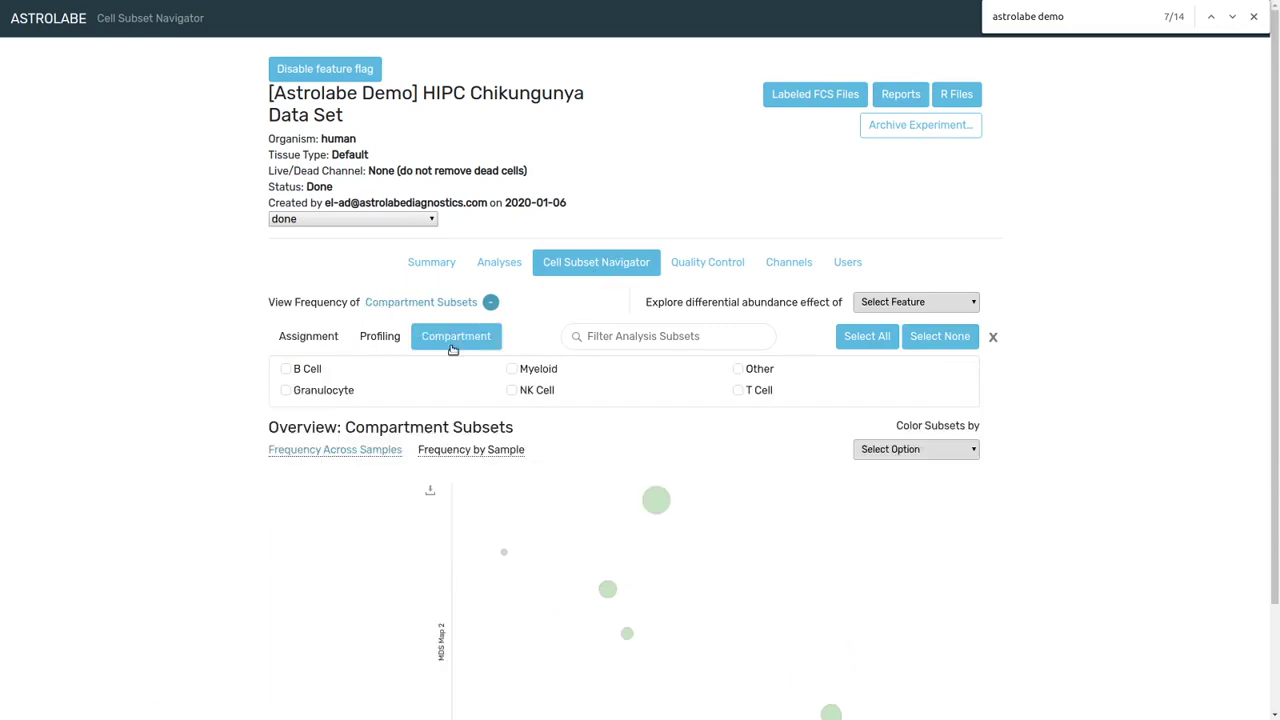
scroll(435, 376, "down", 1)
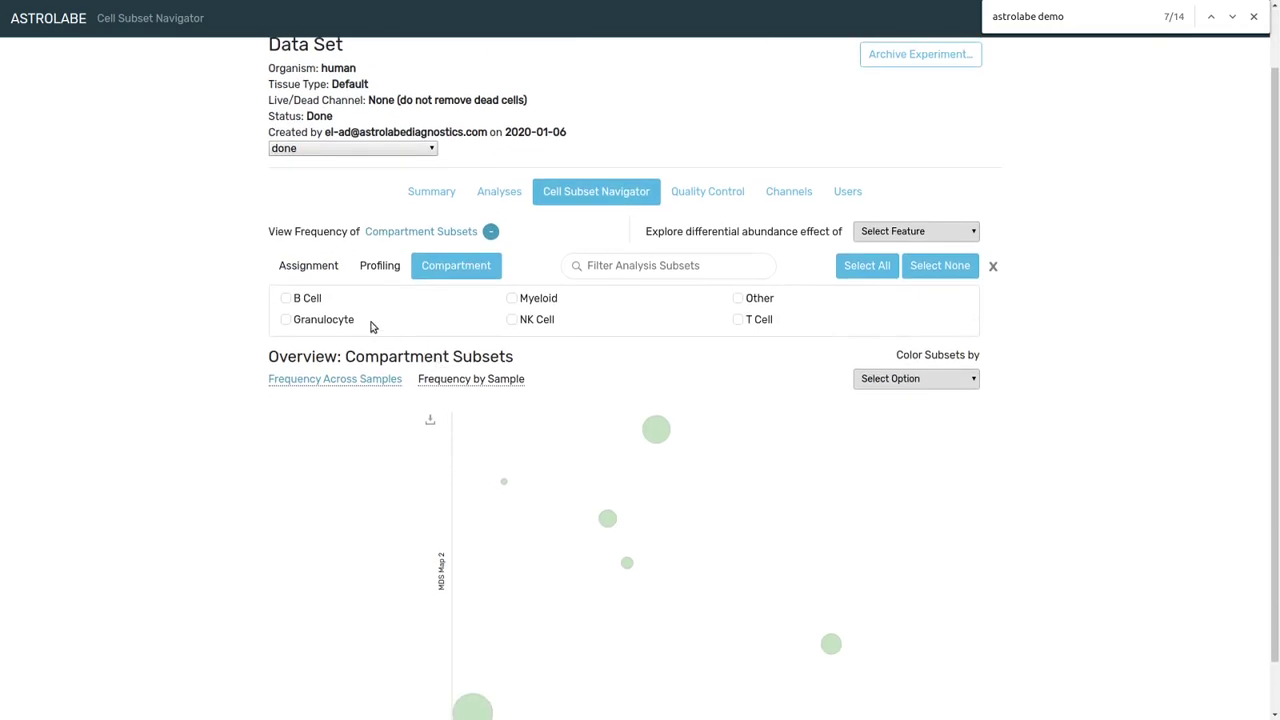
left_click(920, 232)
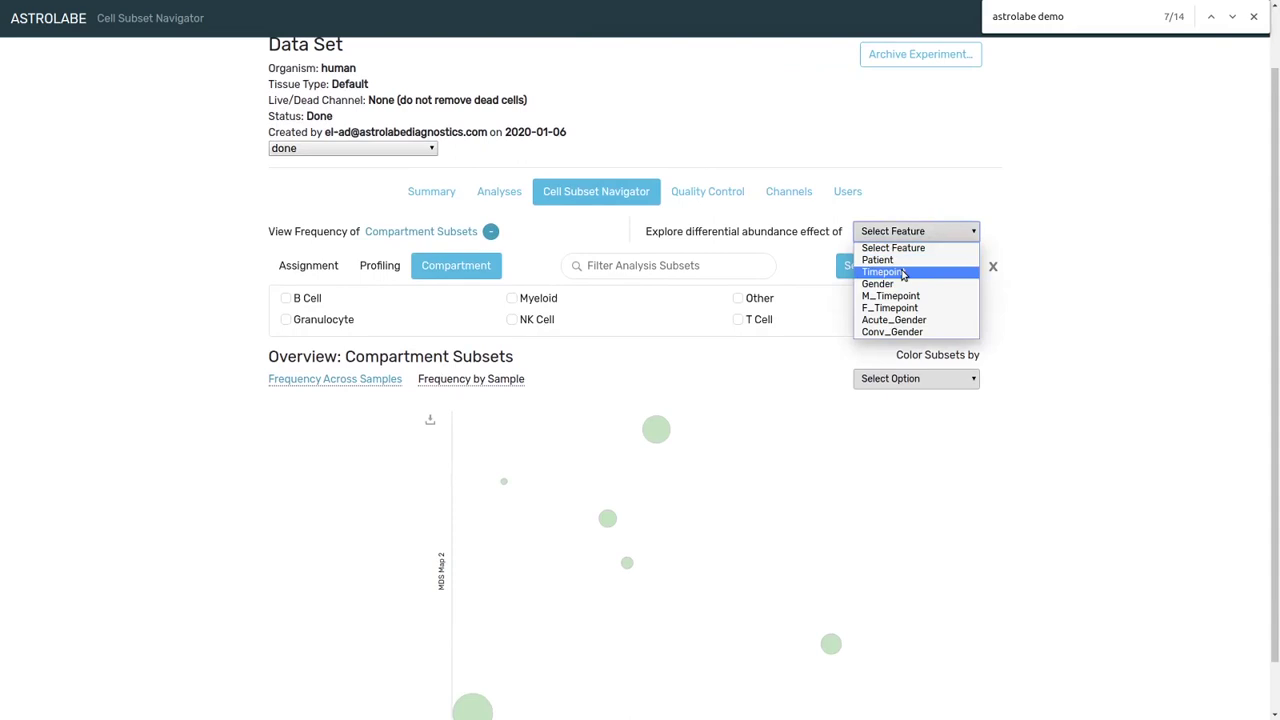
left_click(902, 272)
Tick B Cell, Myeloid and T Cell for detailed plots
scroll(1064, 309, "down", 1)
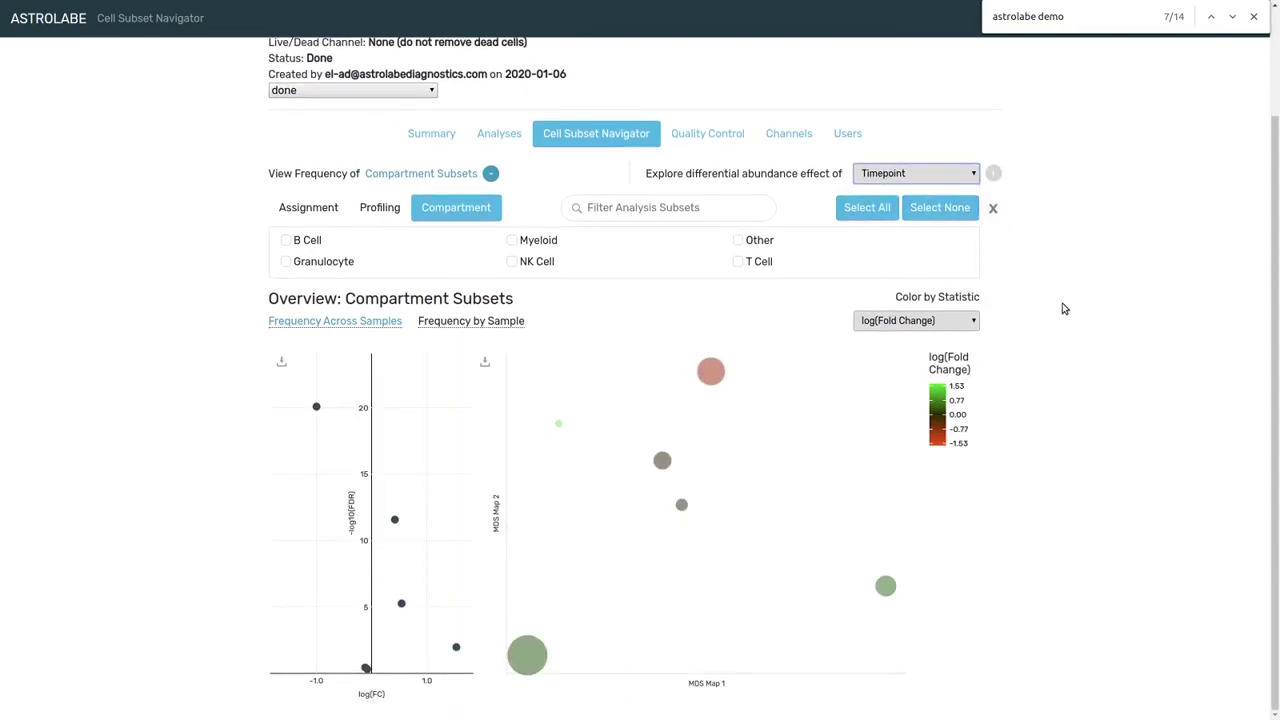
left_click(316, 247)
left_click(516, 241)
left_click(739, 262)
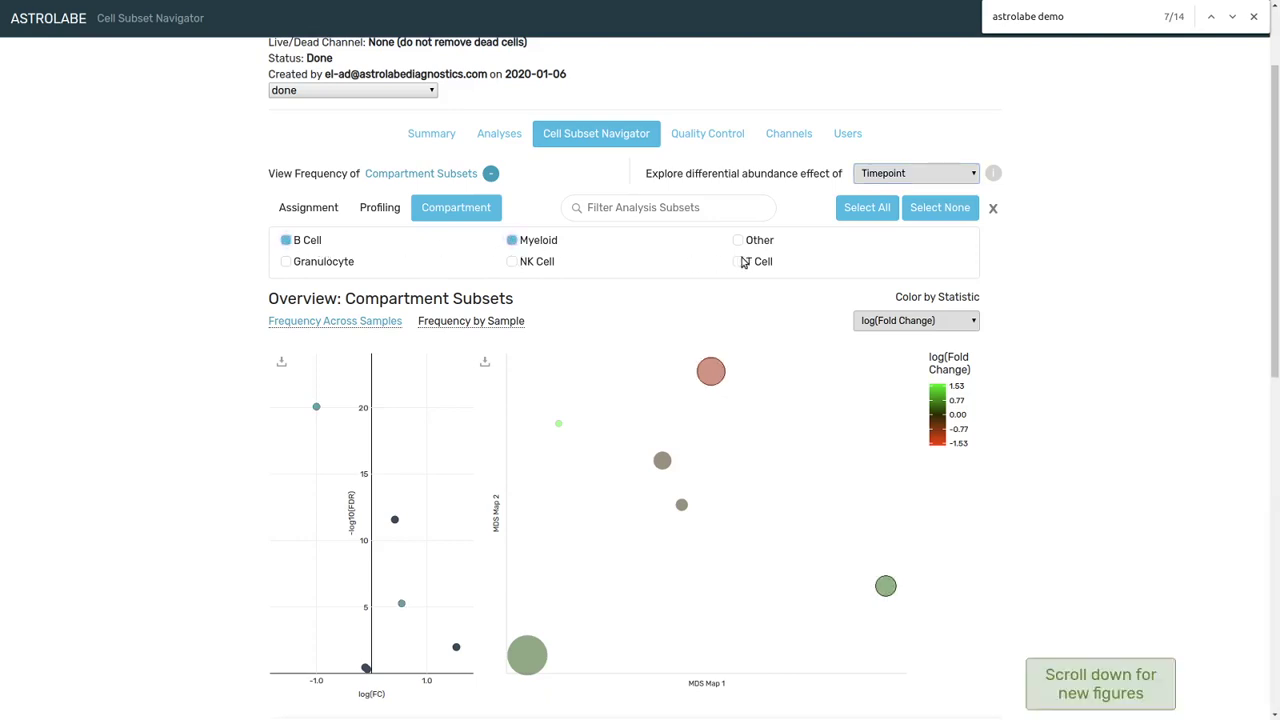
Scroll through the B Cell, Myeloid and T Cell Acute-versus-Conv Frequency Per Sample panels
scroll(1137, 332, "down", 1)
scroll(1137, 332, "down", 5)
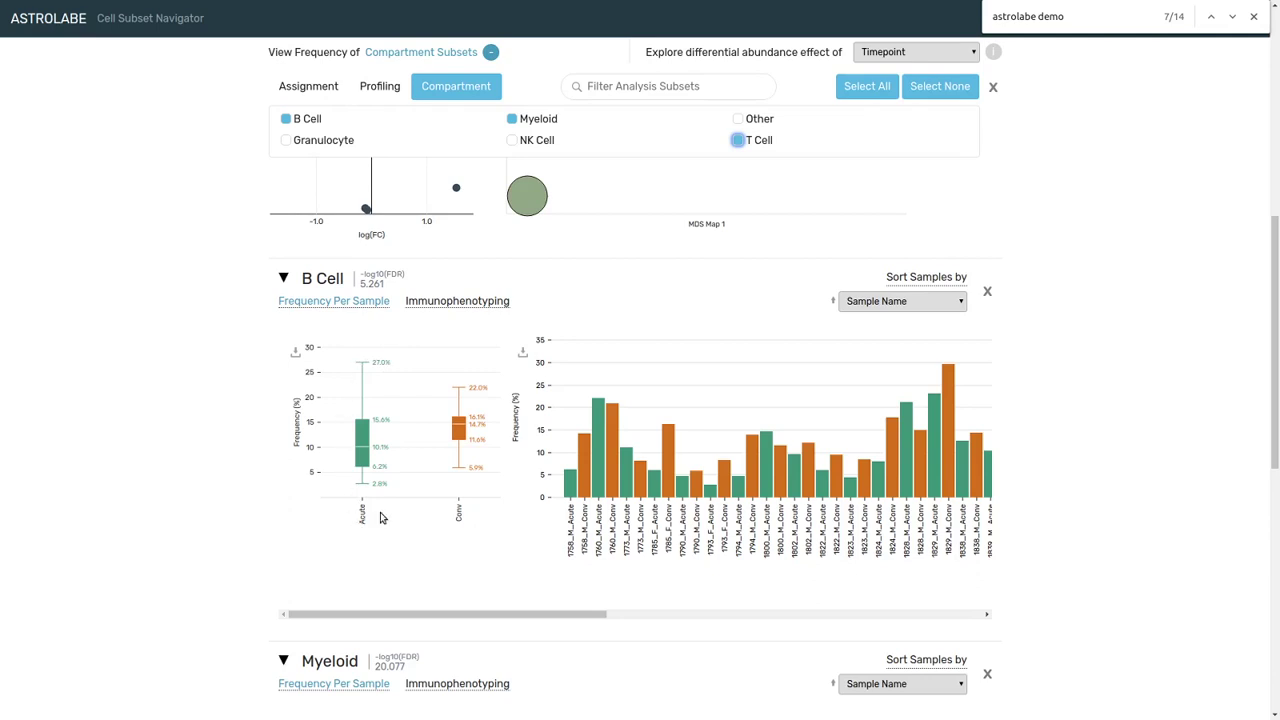
scroll(186, 406, "down", 4)
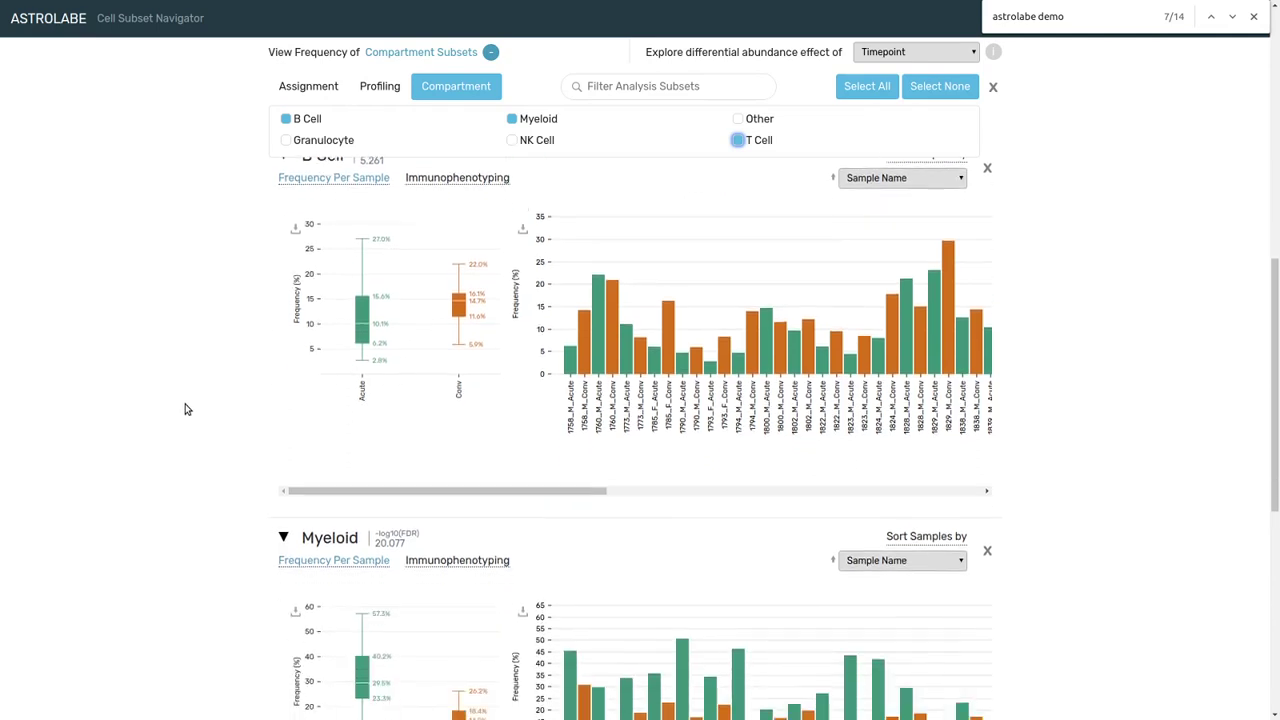
scroll(376, 428, "down", 1)
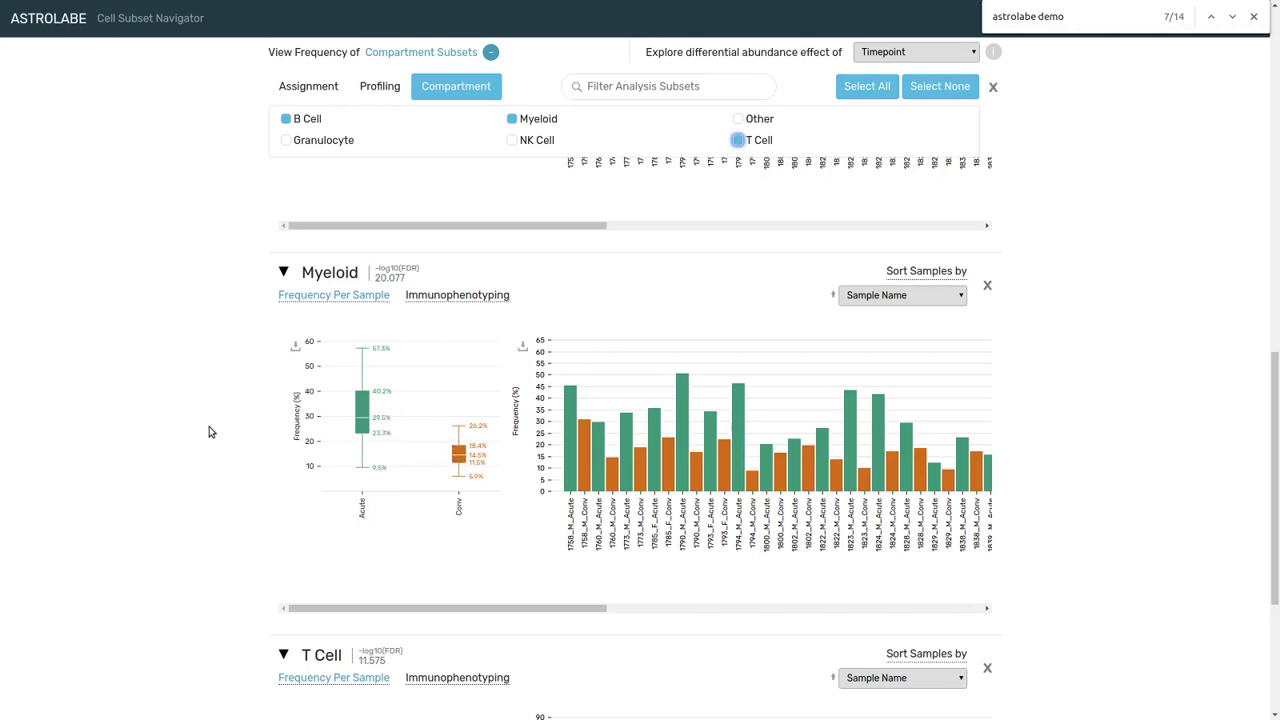
scroll(207, 428, "down", 2)
scroll(207, 426, "down", 1)
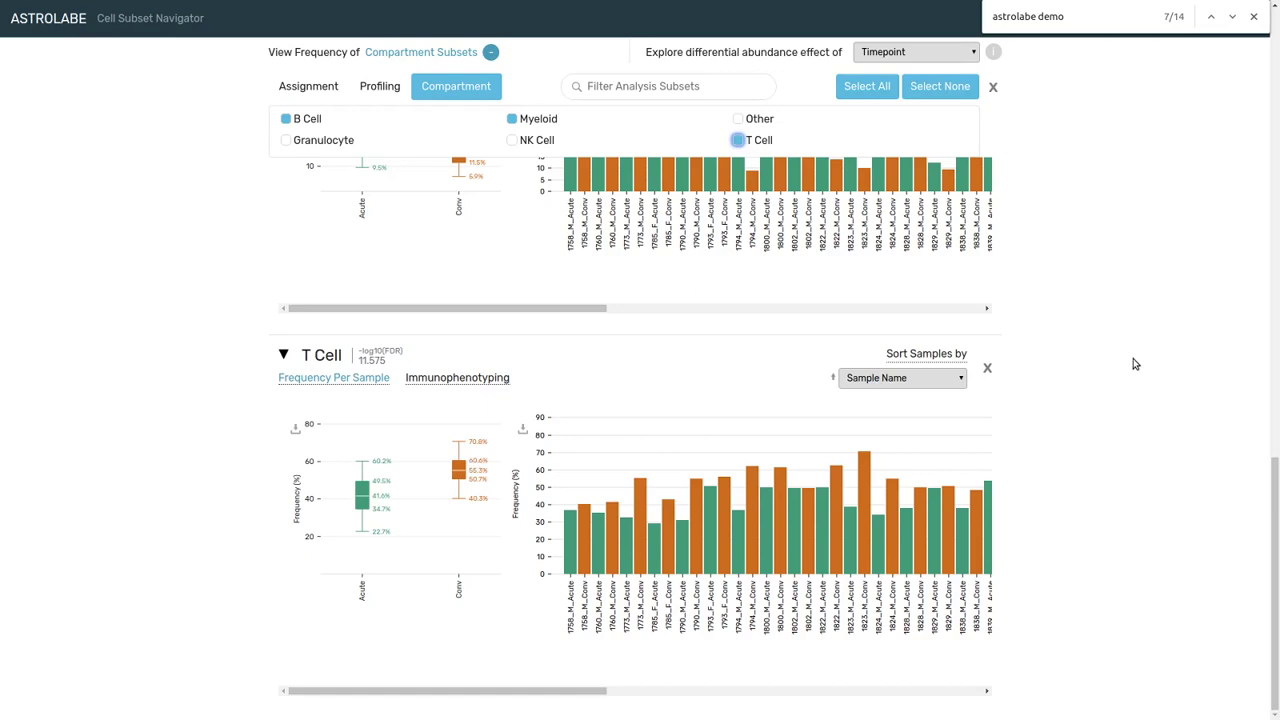
Compare the B Cell, Myeloid and T Cell frequency panels, highlighting the Myeloid heading
scroll(1135, 364, "up", 2)
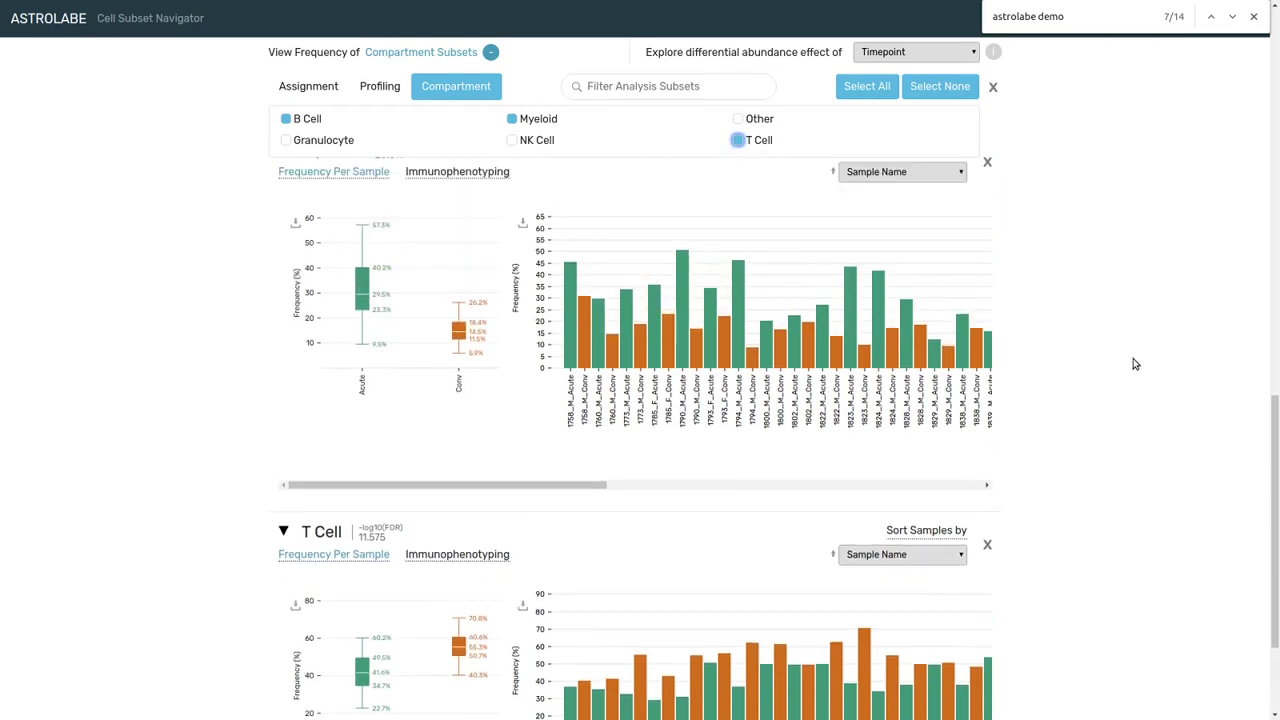
scroll(1135, 364, "up", 4)
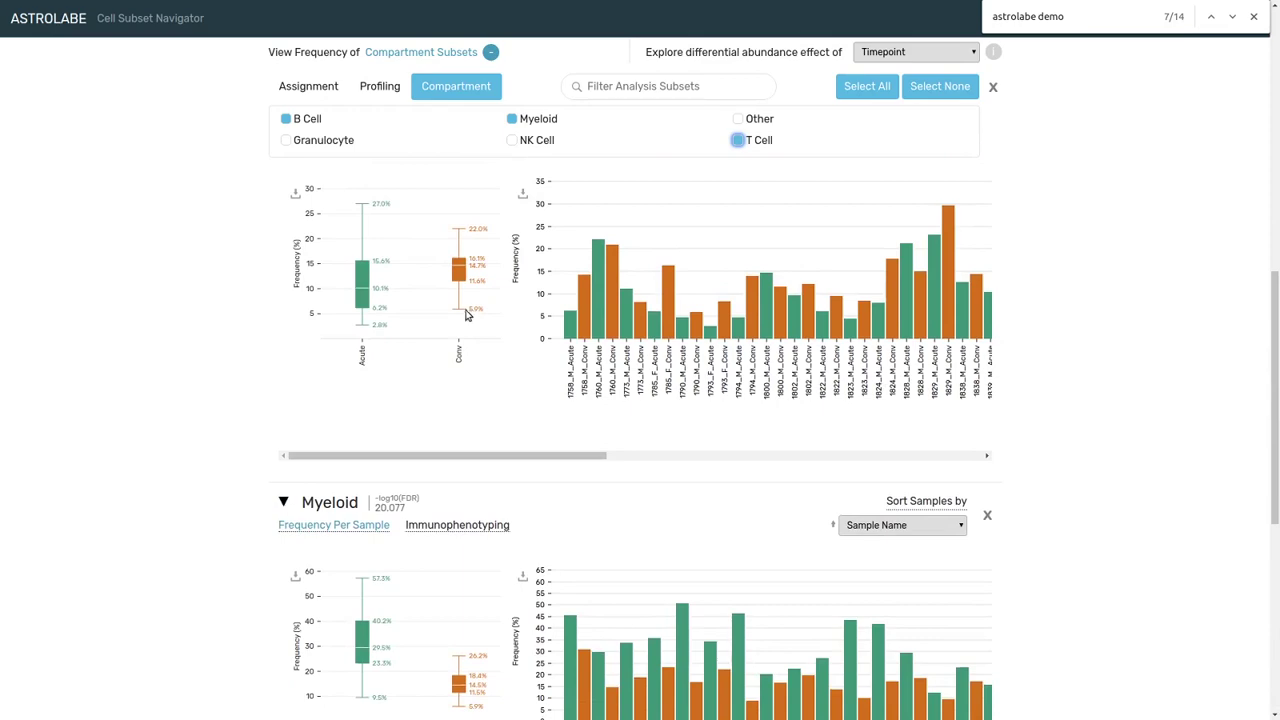
scroll(440, 285, "up", 1)
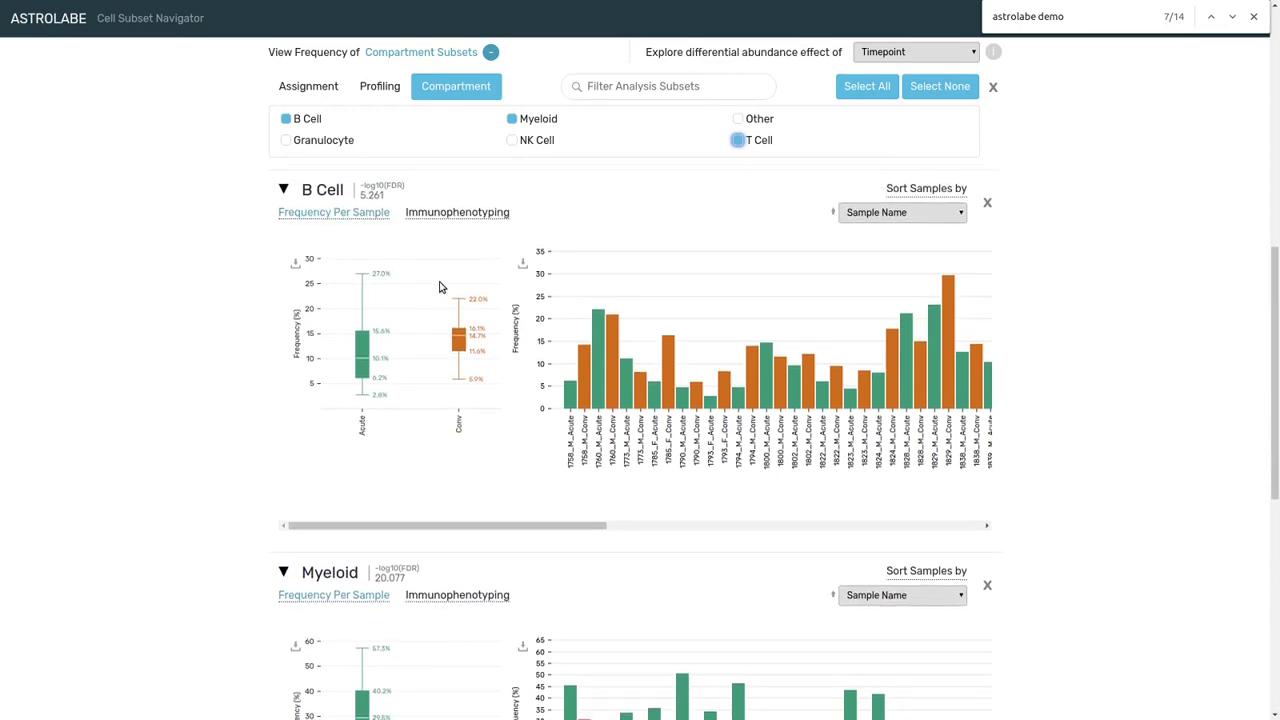
scroll(440, 287, "down", 6)
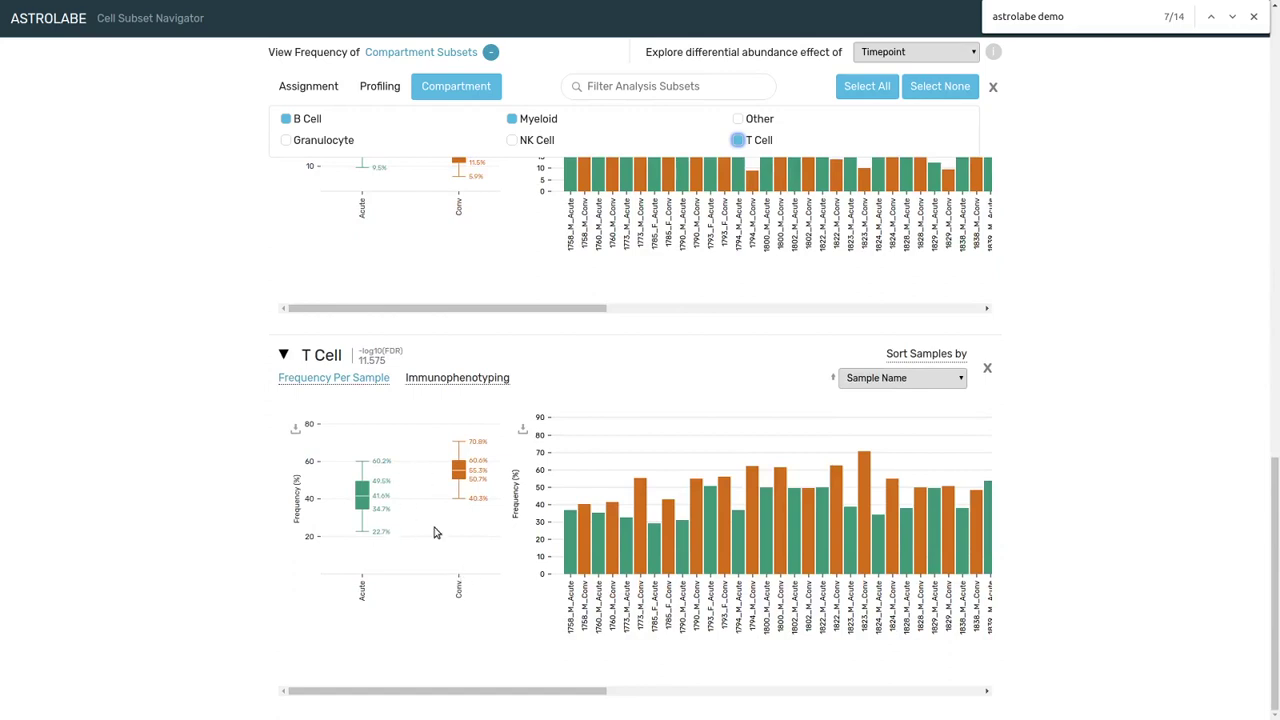
scroll(434, 531, "up", 3)
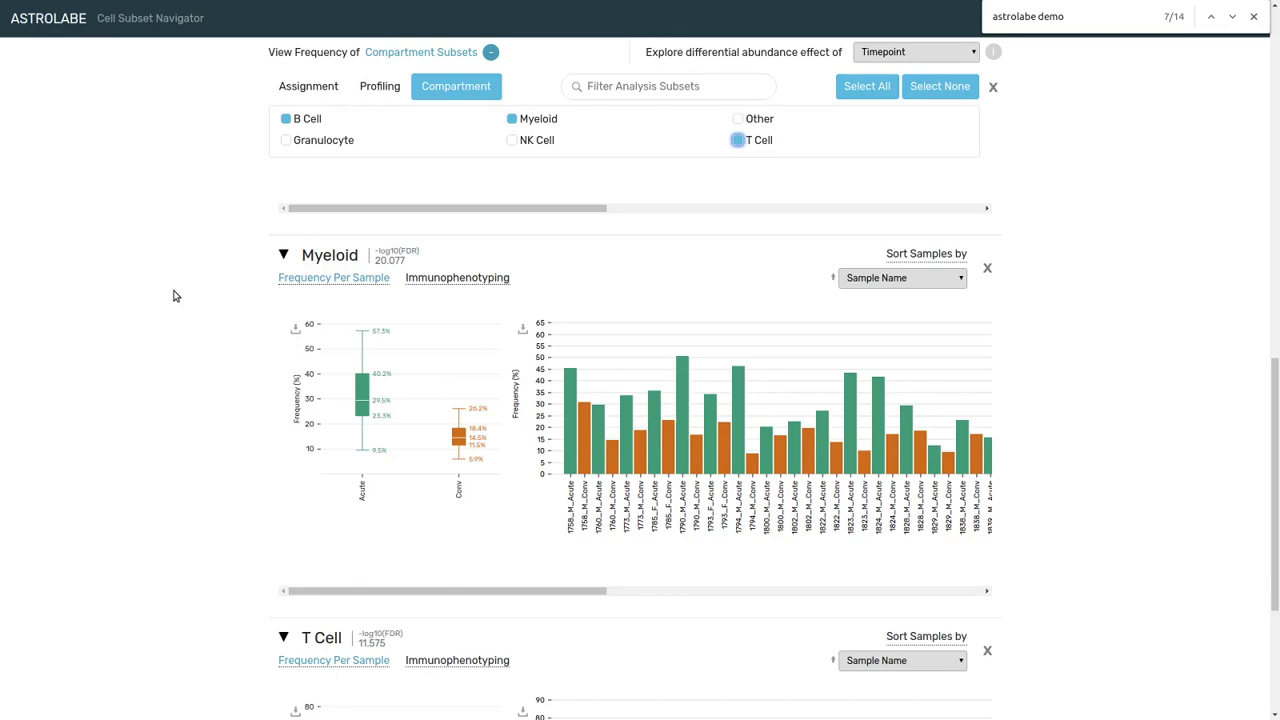
scroll(173, 296, "up", 1)
scroll(220, 280, "down", 1)
double_click(352, 256)
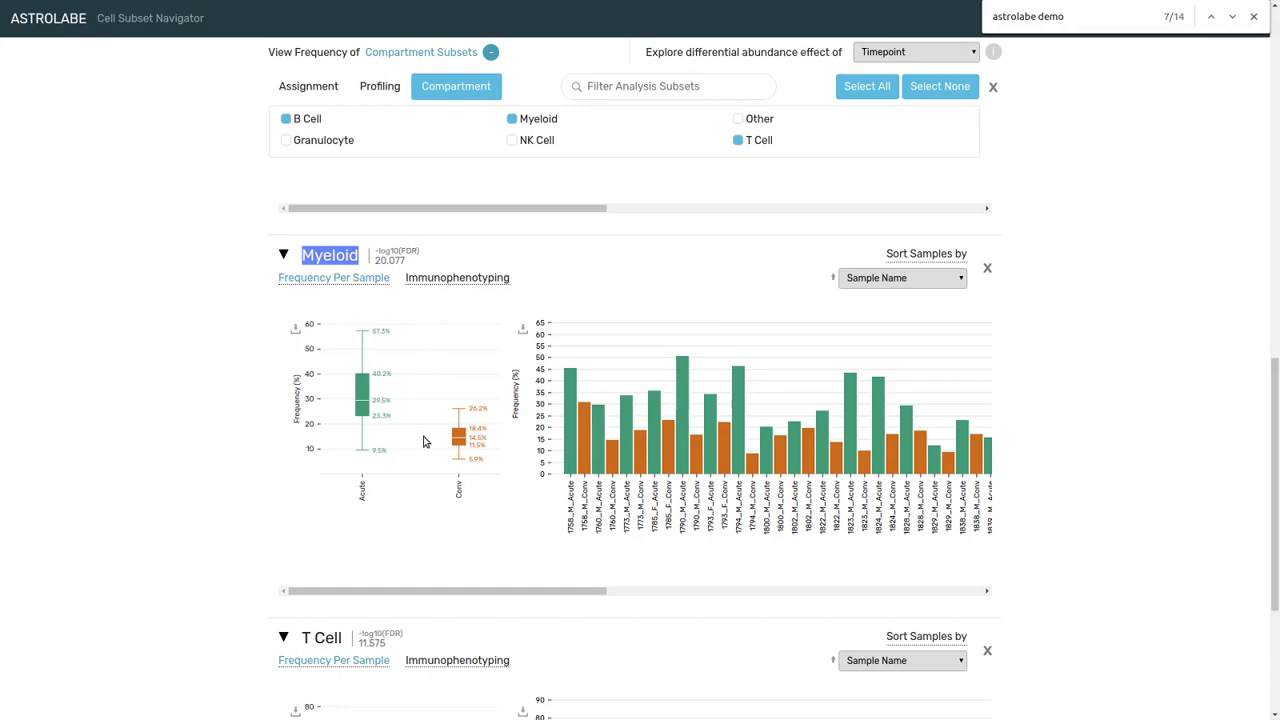
Return to the top of the Compartment Subsets overview
scroll(425, 438, "down", 1)
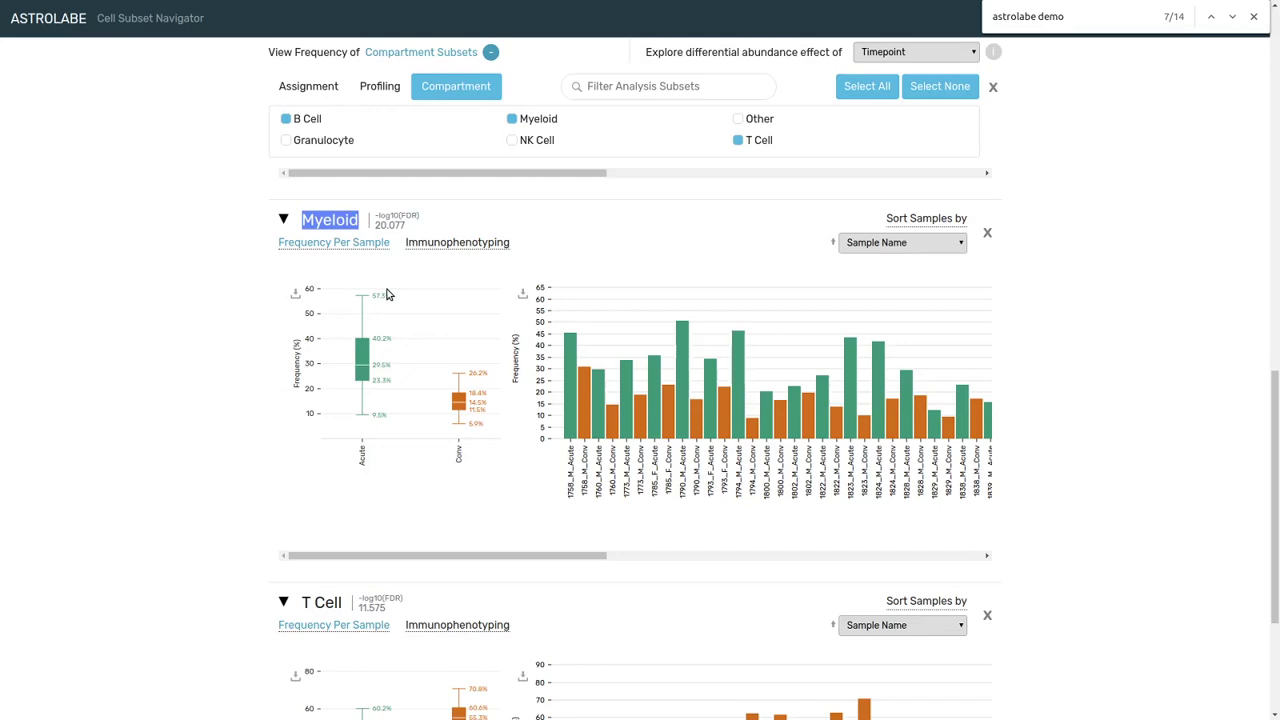
scroll(398, 323, "down", 5)
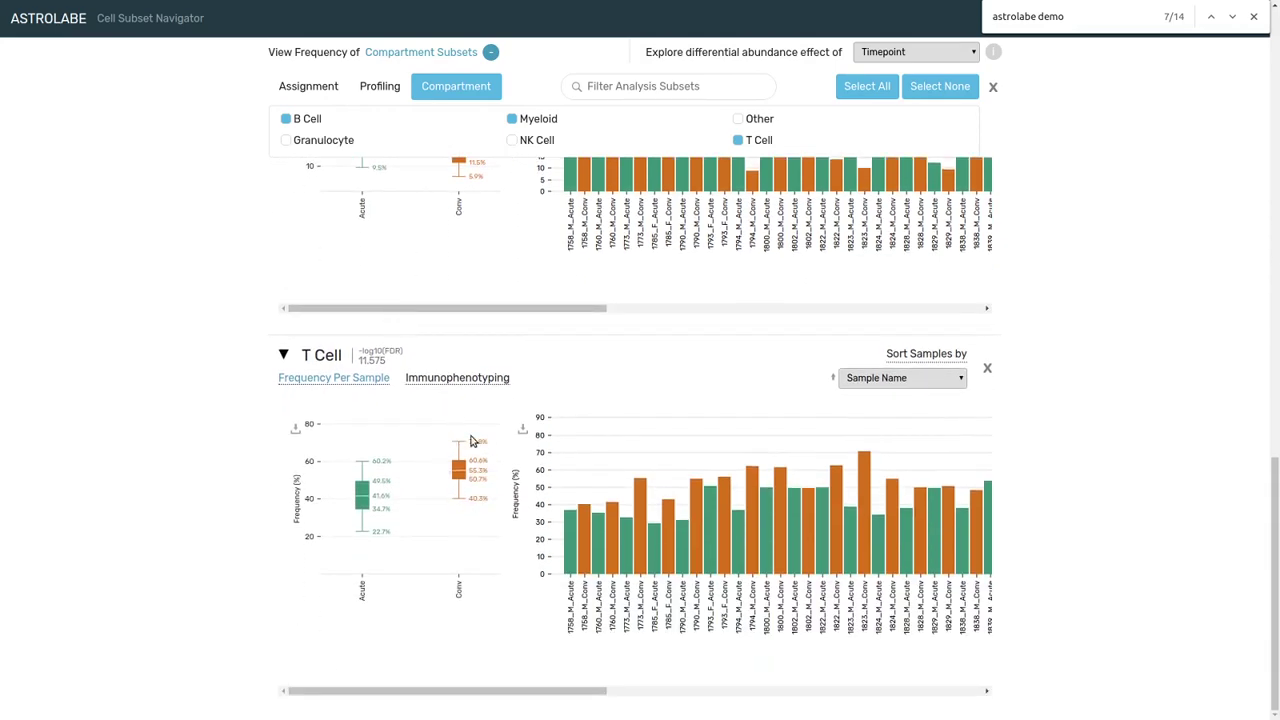
scroll(470, 440, "up", 15)
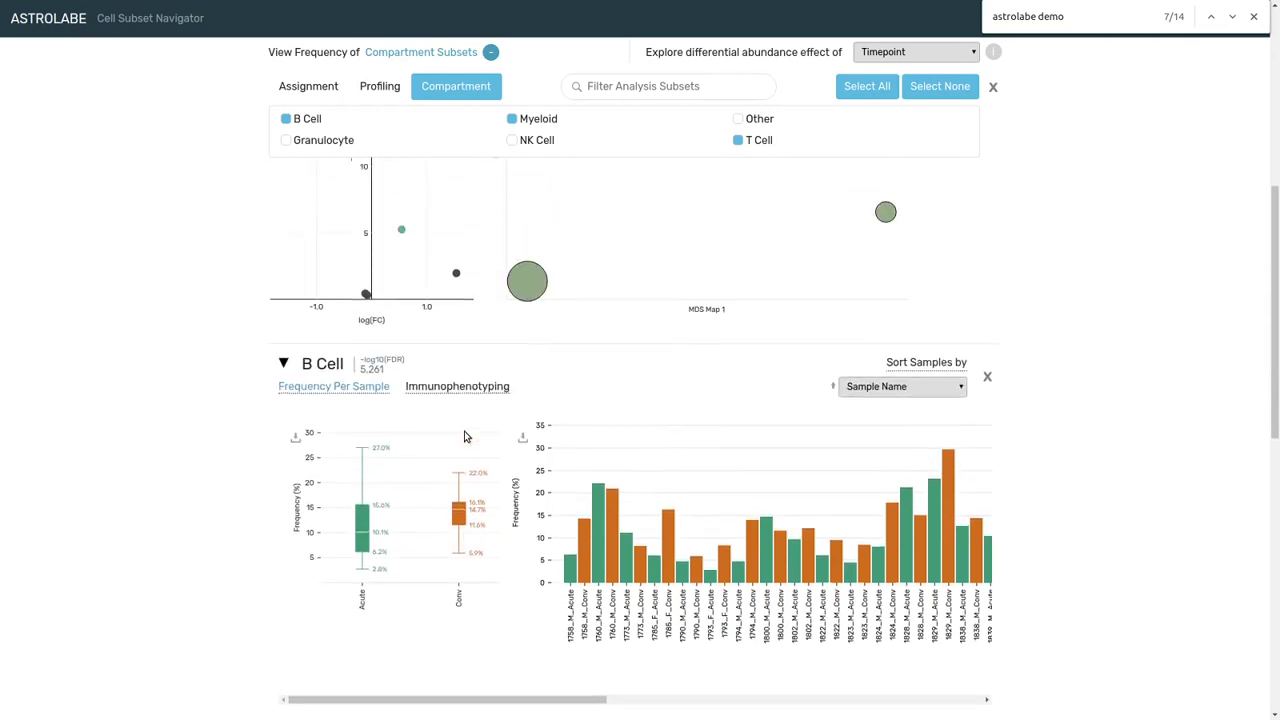
scroll(470, 420, "up", 10)
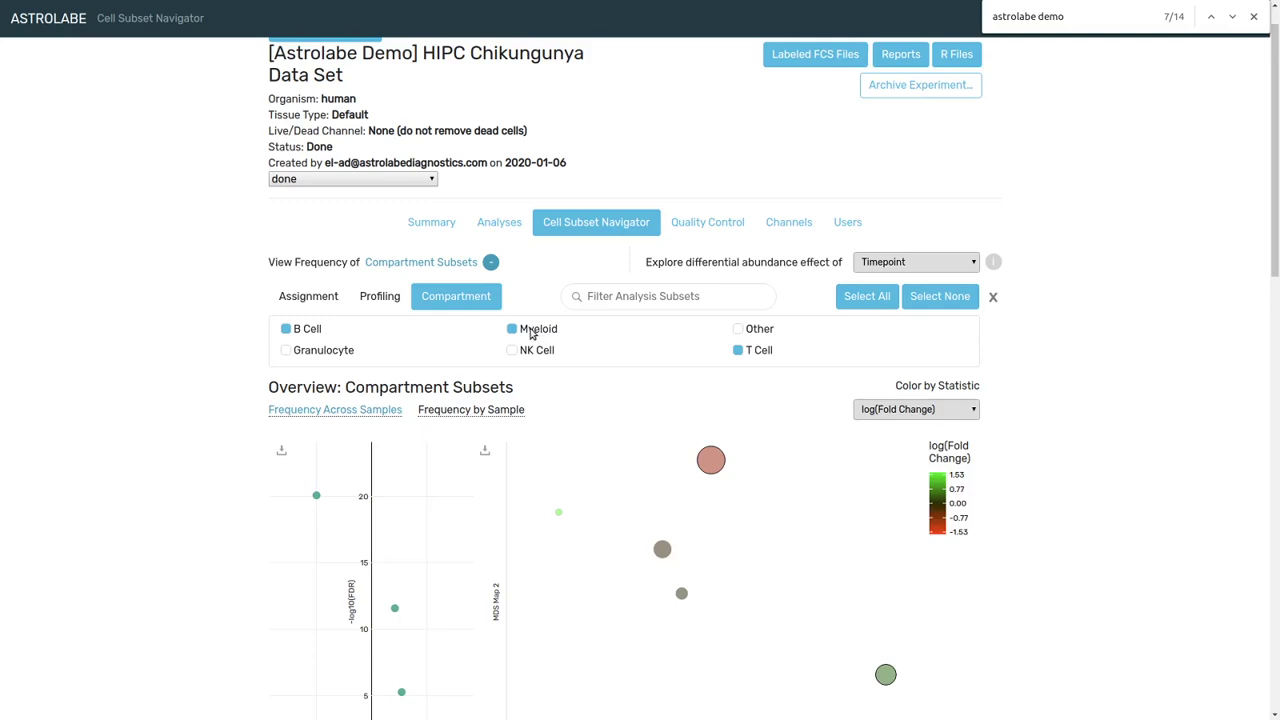
Untick Myeloid and B Cell, then move to the Assignment Subsets plots
left_click(535, 331)
left_click(312, 331)
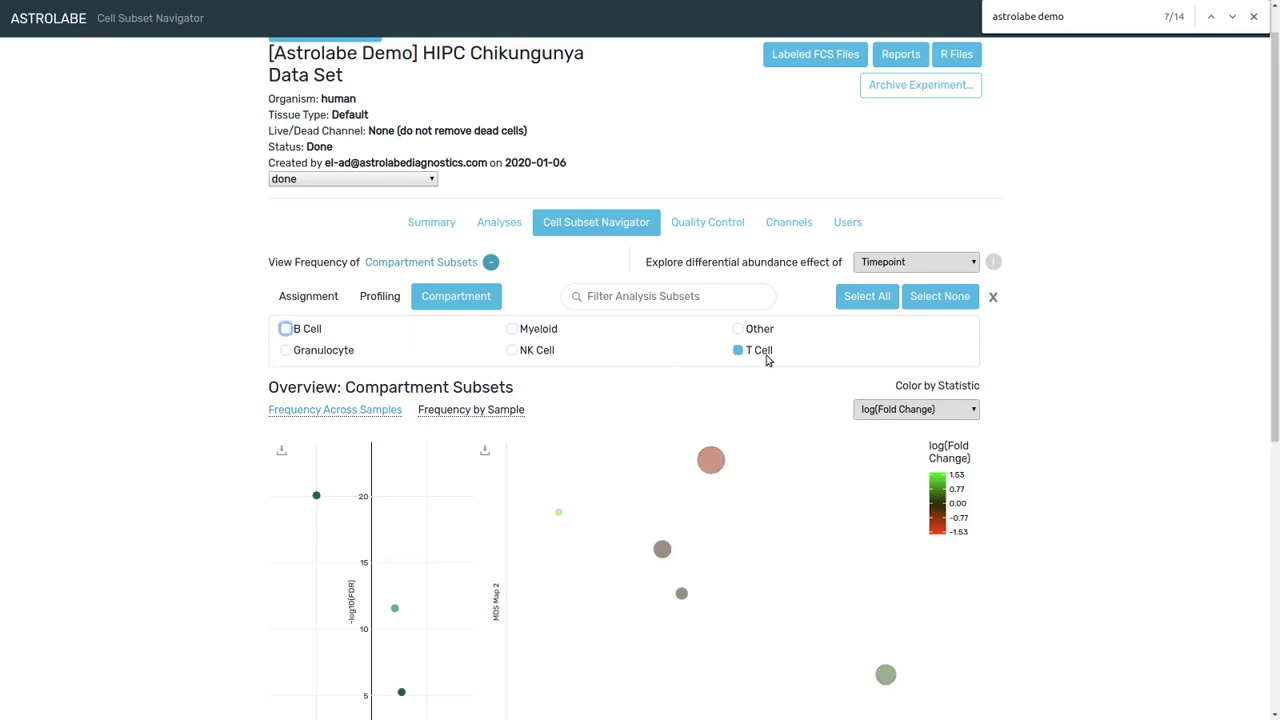
left_click(327, 299)
scroll(520, 330, "down", 2)
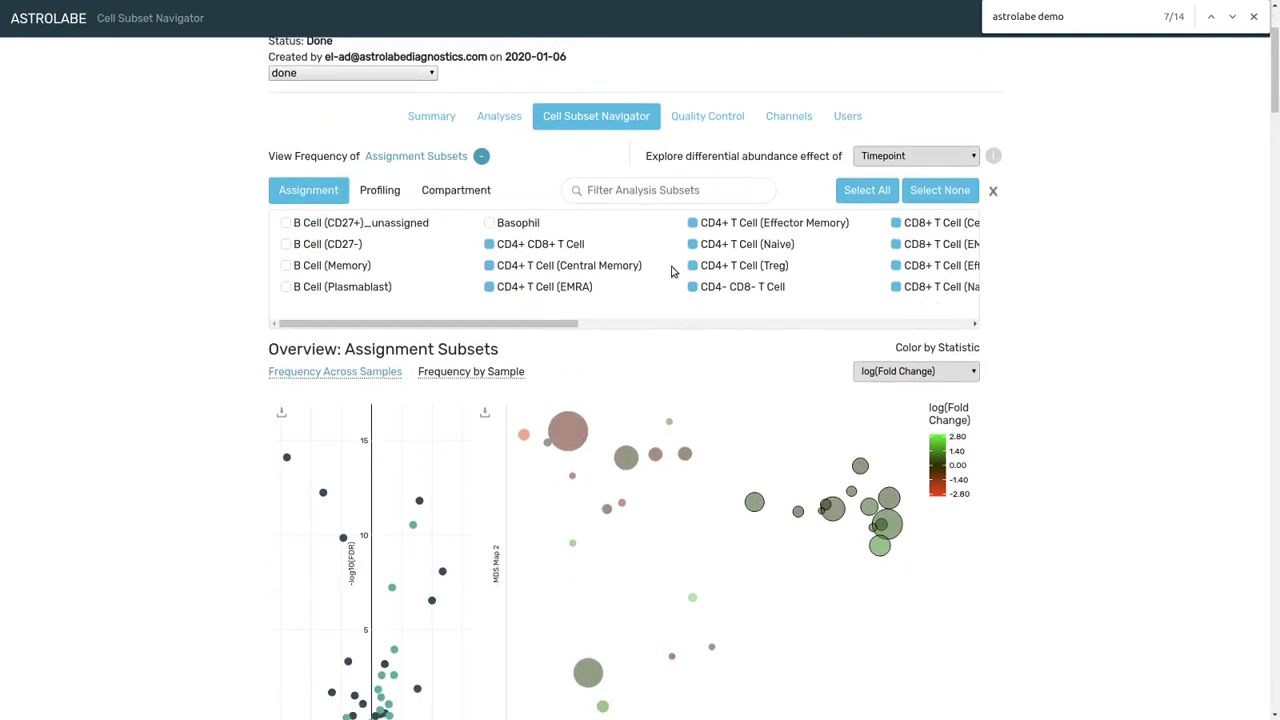
scroll(672, 271, "down", 1)
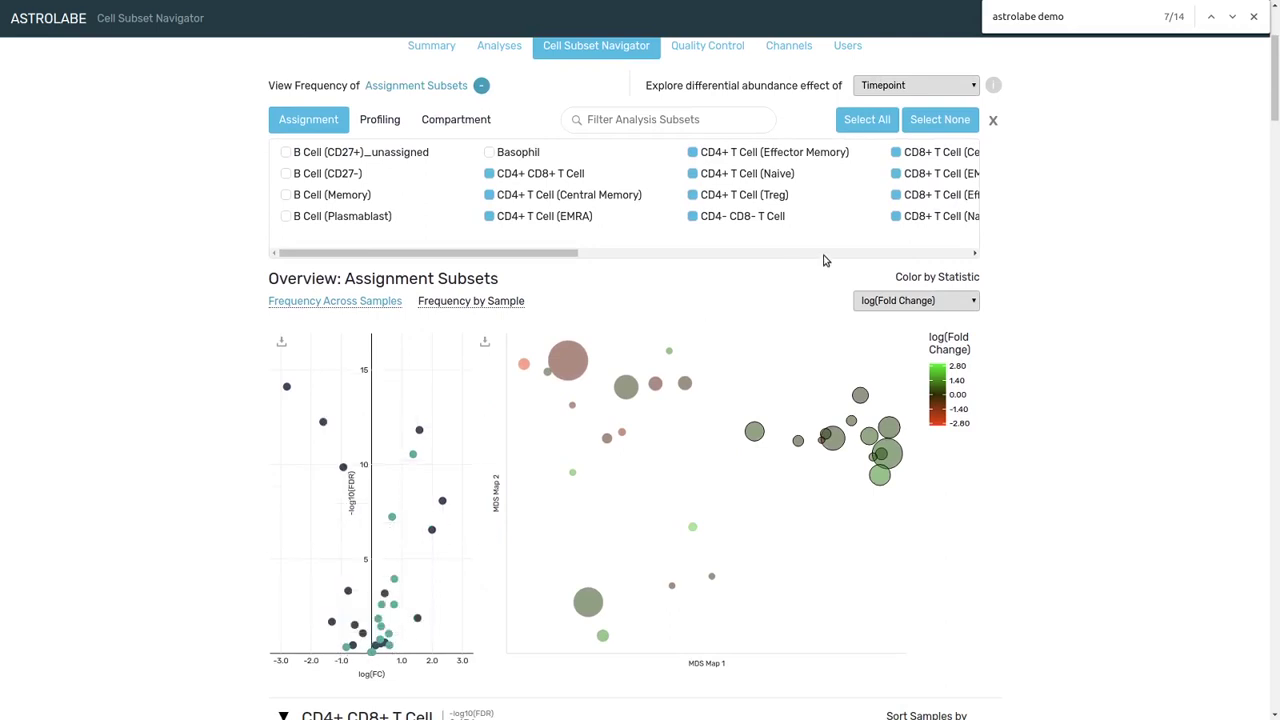
Select None, then pick only CD8+ T Cell (Naive) and view its Acute-versus-Conv frequency charts
left_click(940, 119)
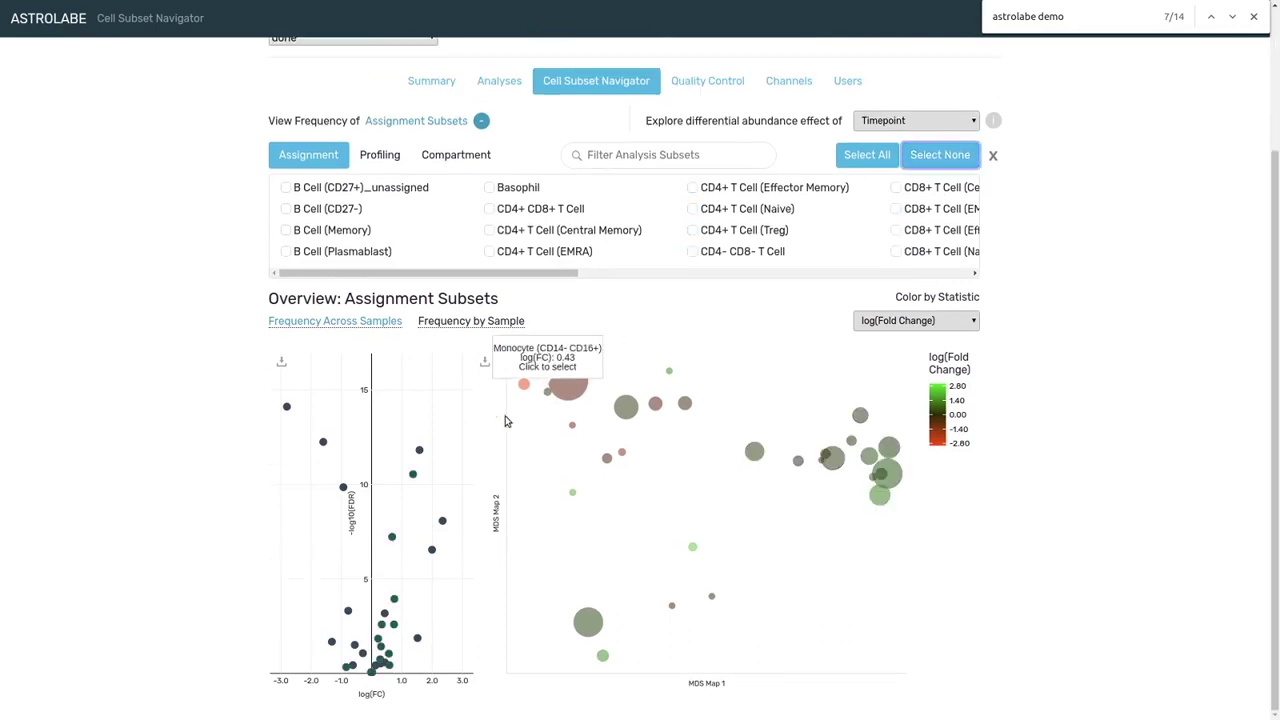
left_click(415, 476)
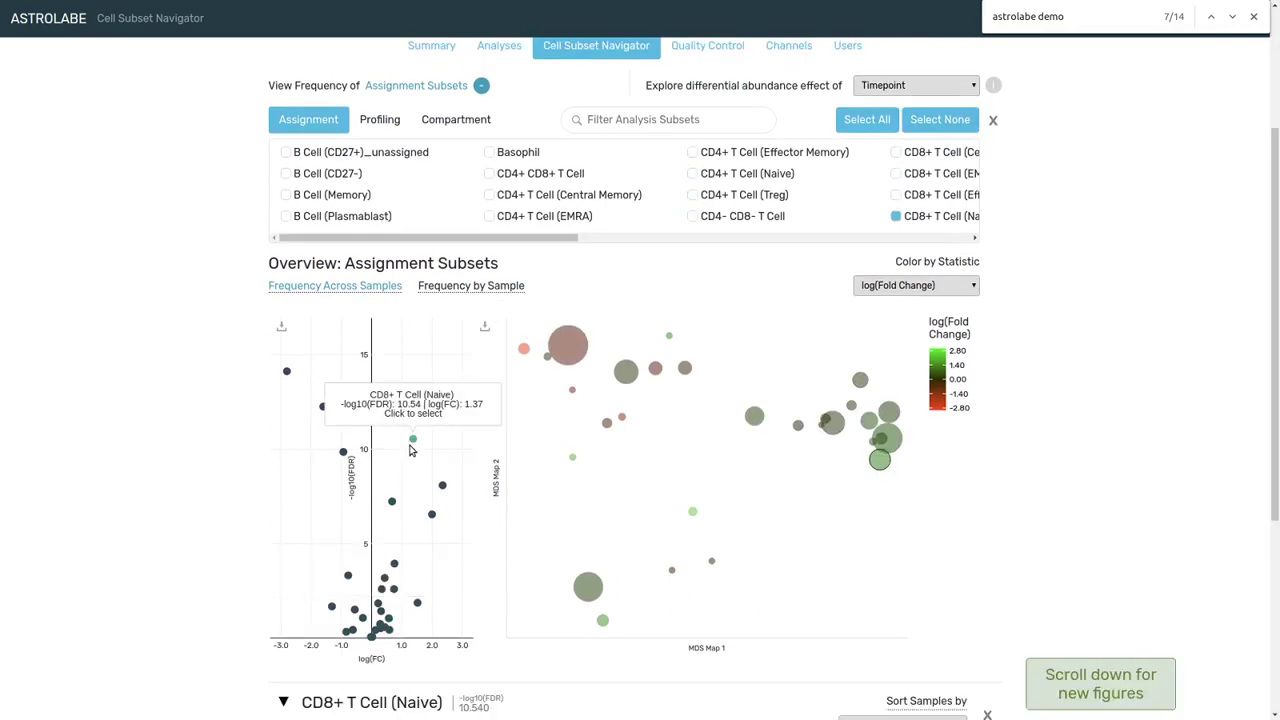
scroll(34, 551, "down", 5)
scroll(52, 547, "down", 2)
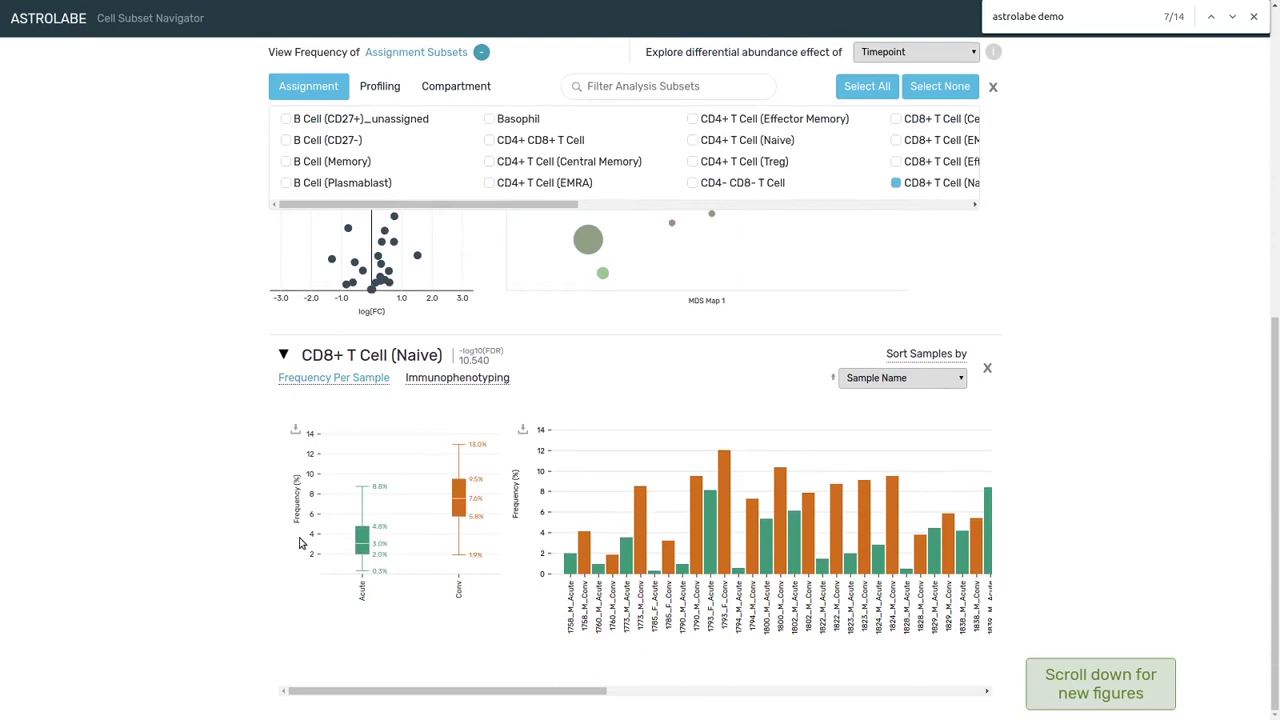